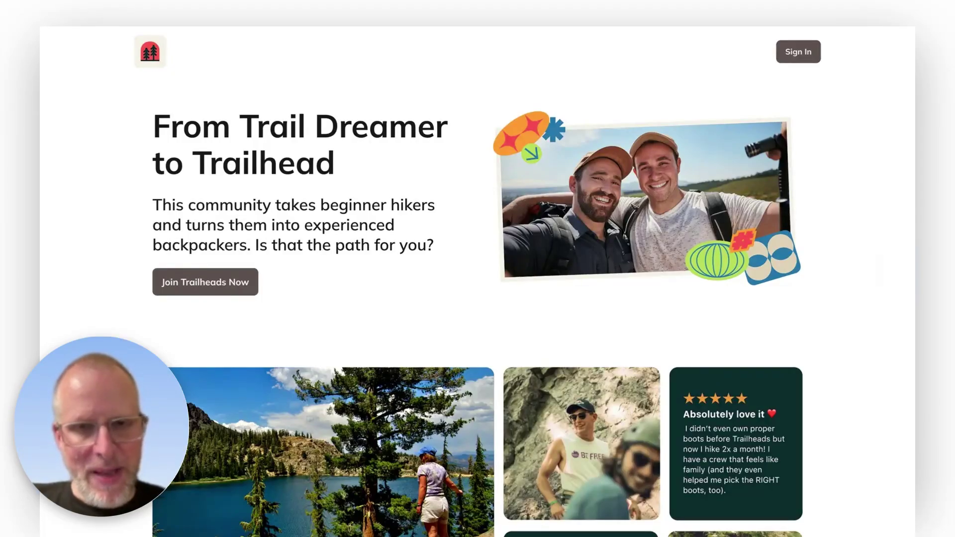
Scroll down Admin settings to reach Landing Page under Frequently Accessed
{"action": "scroll", "coordinate": [477, 279], "scroll_direction": "down", "scroll_amount": 4}
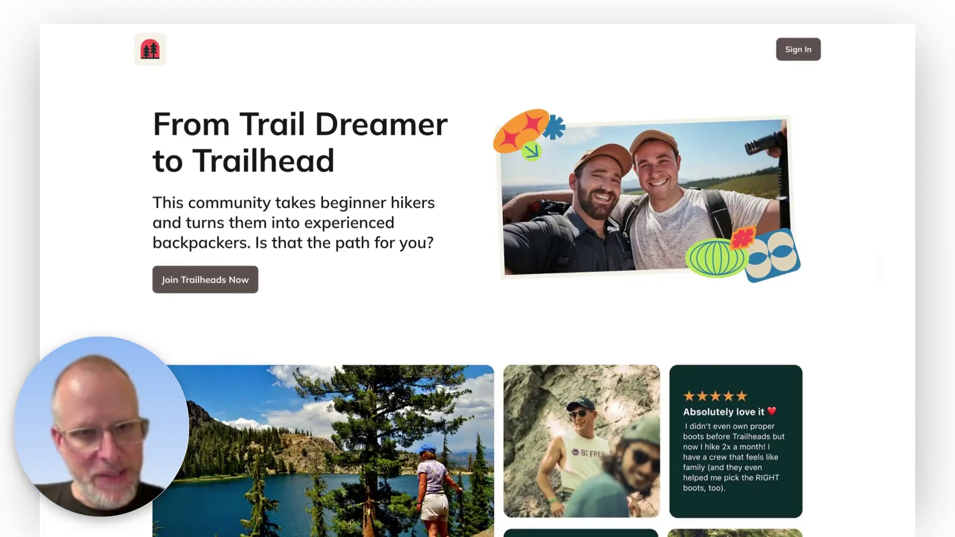
{"action": "scroll", "coordinate": [477, 278], "scroll_direction": "down", "scroll_amount": 3}
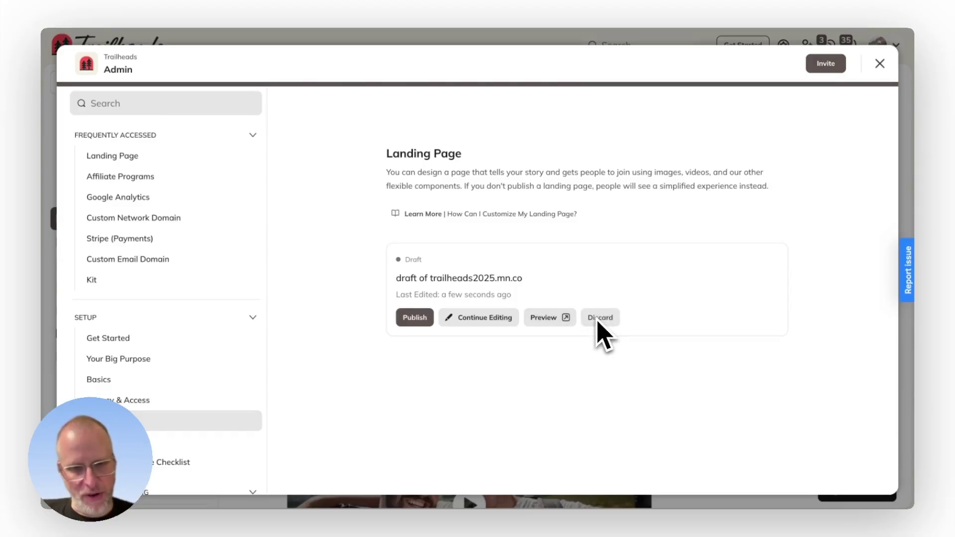
Open the draft for editing, then view the Reorder Sections list and cancel without changes
{"action": "left_click", "coordinate": [493, 324]}
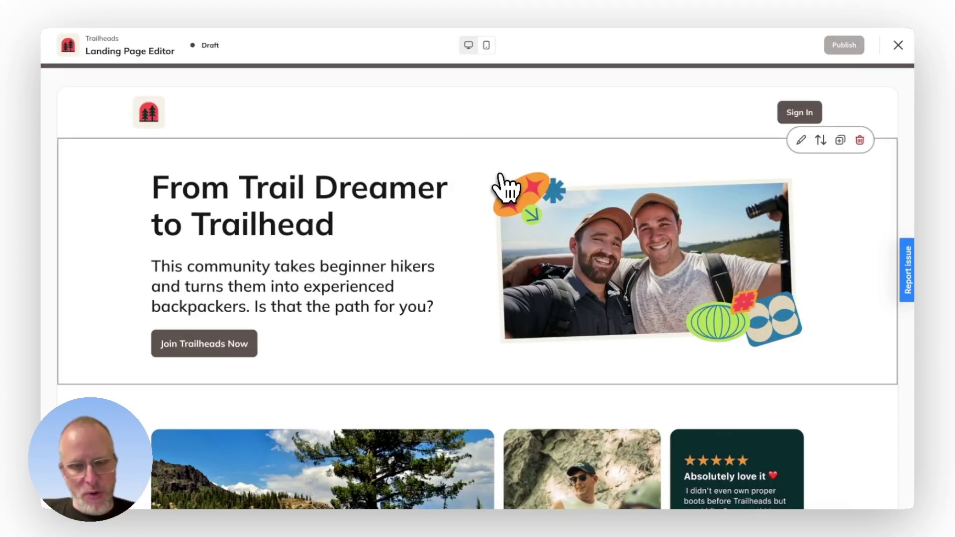
{"action": "scroll", "coordinate": [502, 187], "scroll_direction": "down", "scroll_amount": 1}
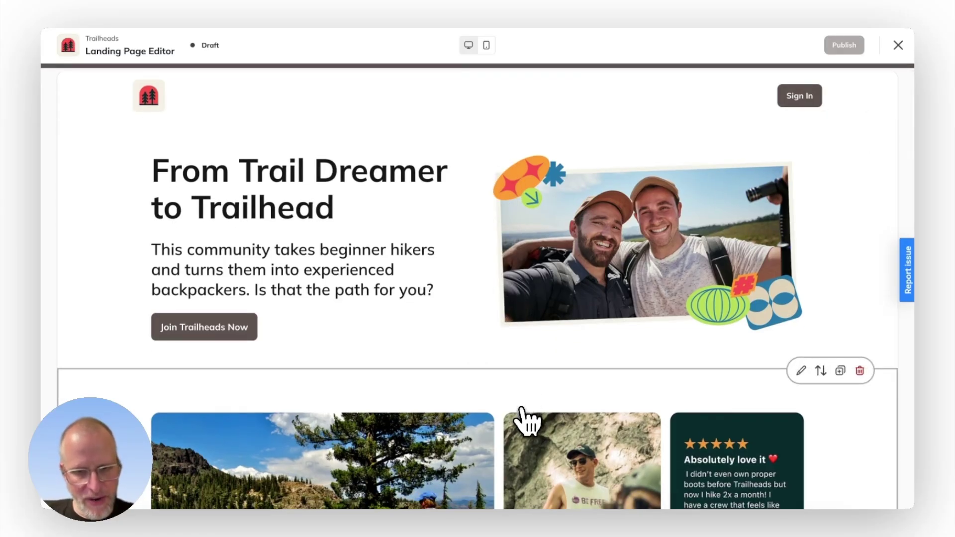
{"action": "scroll", "coordinate": [498, 204], "scroll_direction": "up", "scroll_amount": 1}
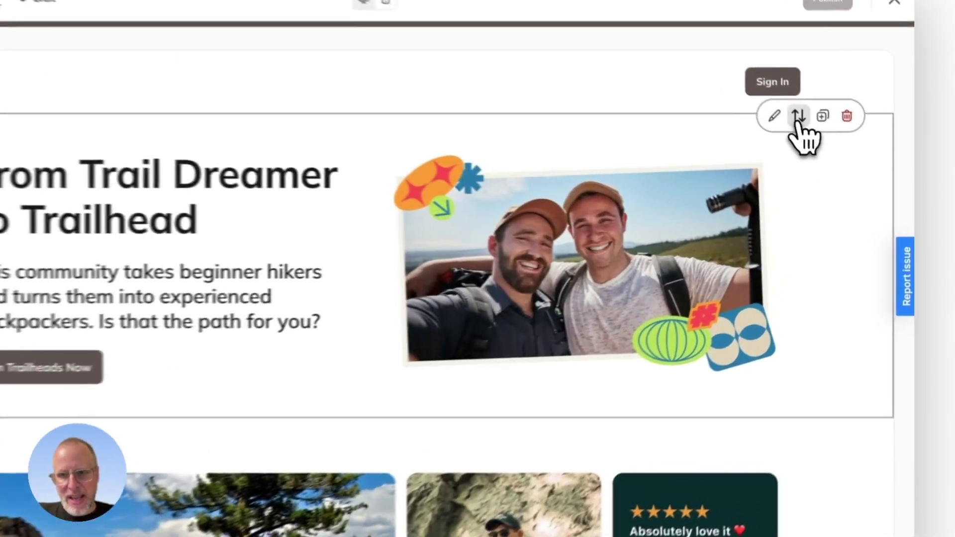
{"action": "left_click", "coordinate": [821, 140]}
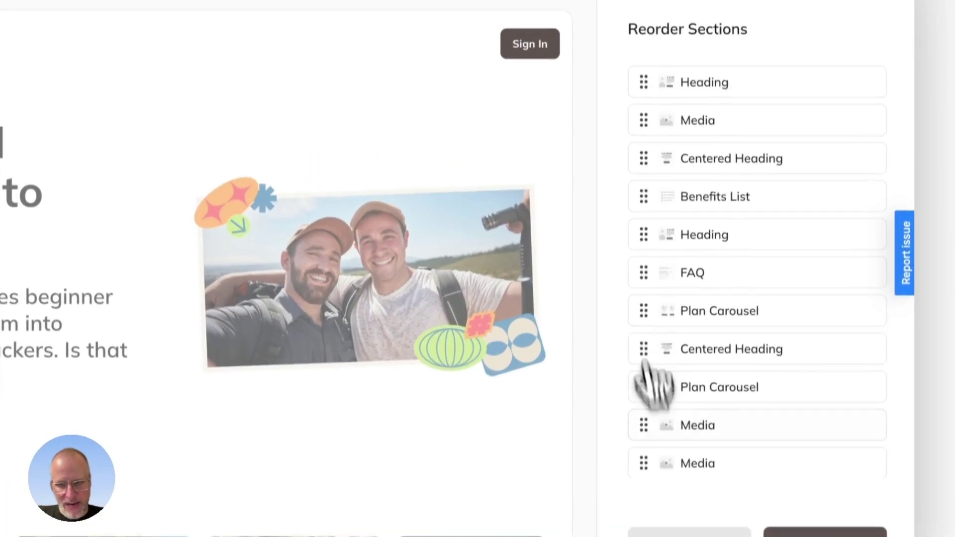
{"action": "left_click", "coordinate": [670, 497]}
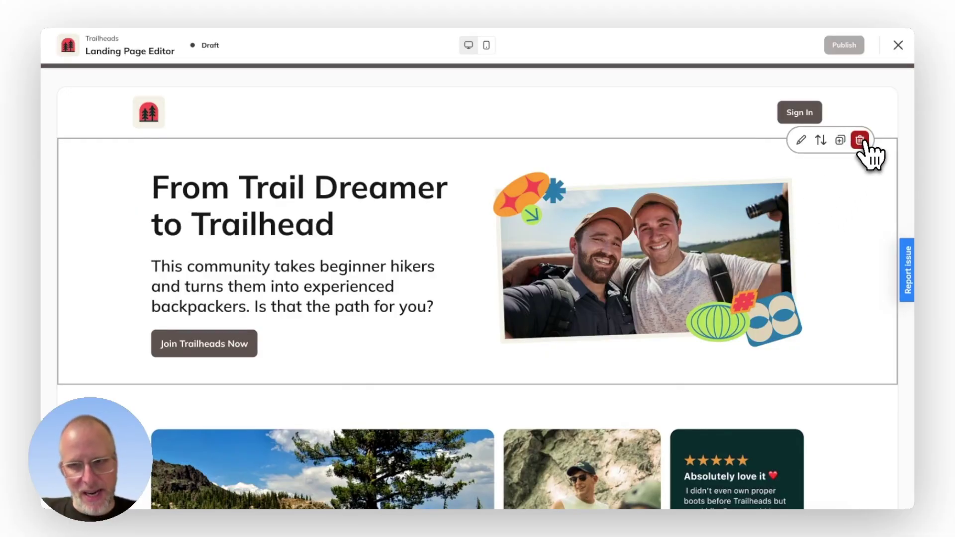
Edit the hero heading section, turning the Super Title on and back off
{"action": "left_click", "coordinate": [801, 140]}
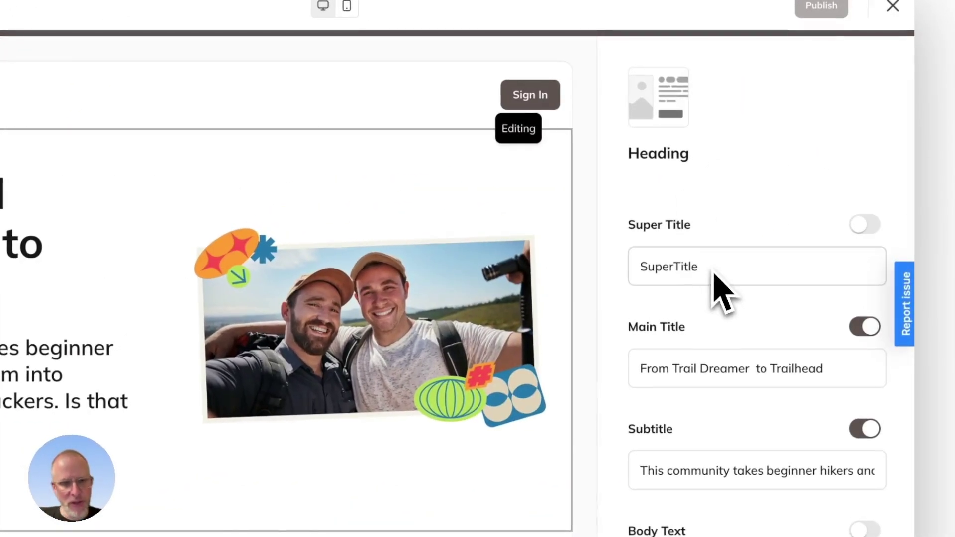
{"action": "left_click", "coordinate": [867, 228]}
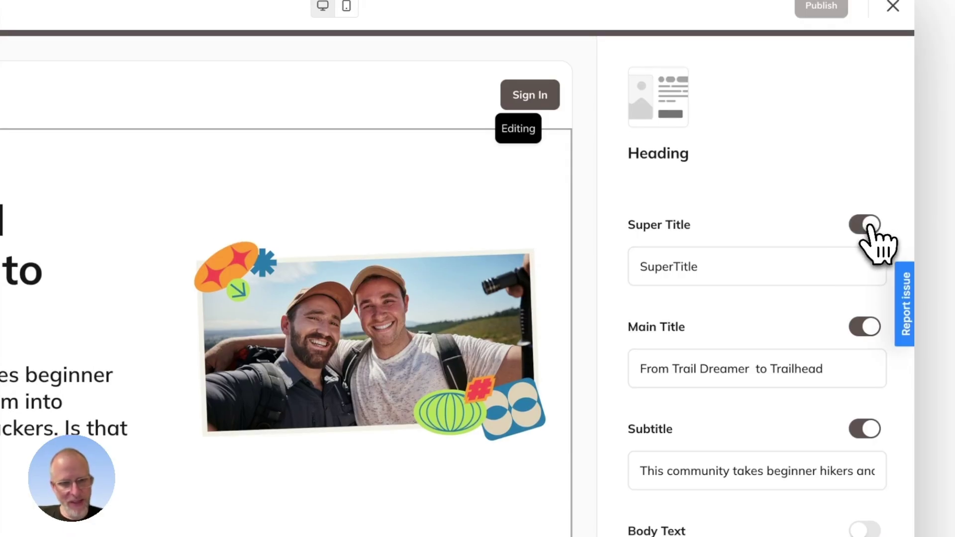
{"action": "left_click", "coordinate": [867, 228]}
{"action": "scroll", "coordinate": [827, 288], "scroll_direction": "down", "scroll_amount": 5}
{"action": "scroll", "coordinate": [817, 269], "scroll_direction": "down", "scroll_amount": 8}
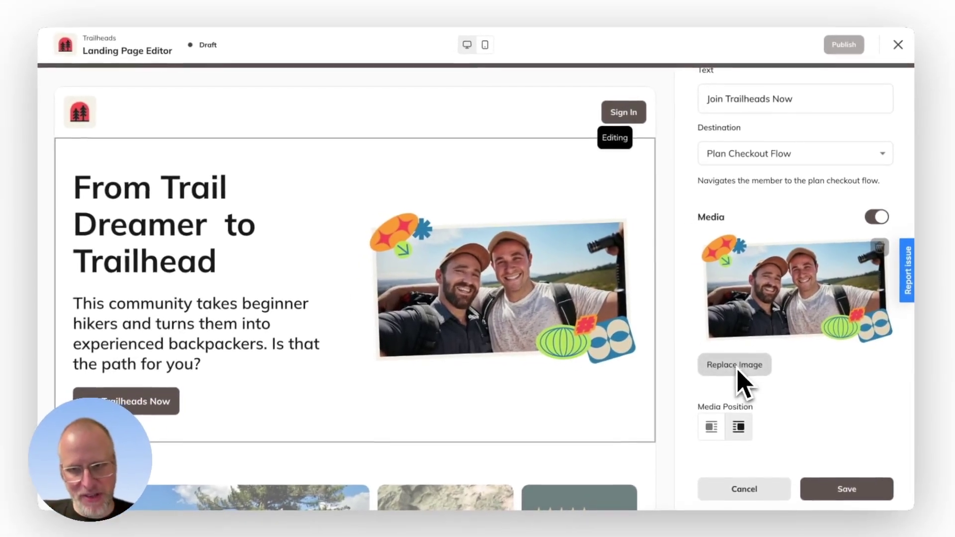
{"action": "scroll", "coordinate": [736, 332], "scroll_direction": "up", "scroll_amount": 3}
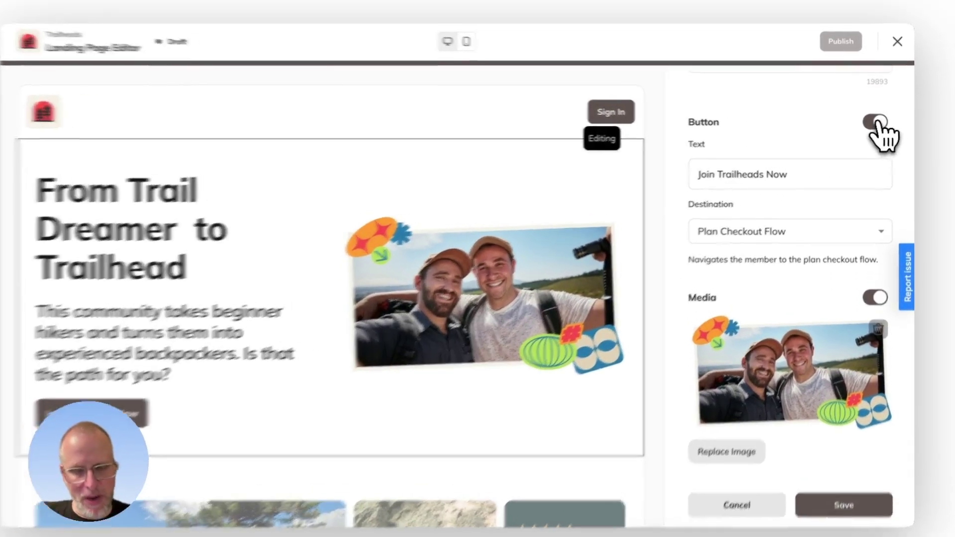
Toggle the hero Button off and on, set its Destination to Custom URL, then cancel
{"action": "left_click", "coordinate": [878, 123]}
{"action": "left_click", "coordinate": [868, 198]}
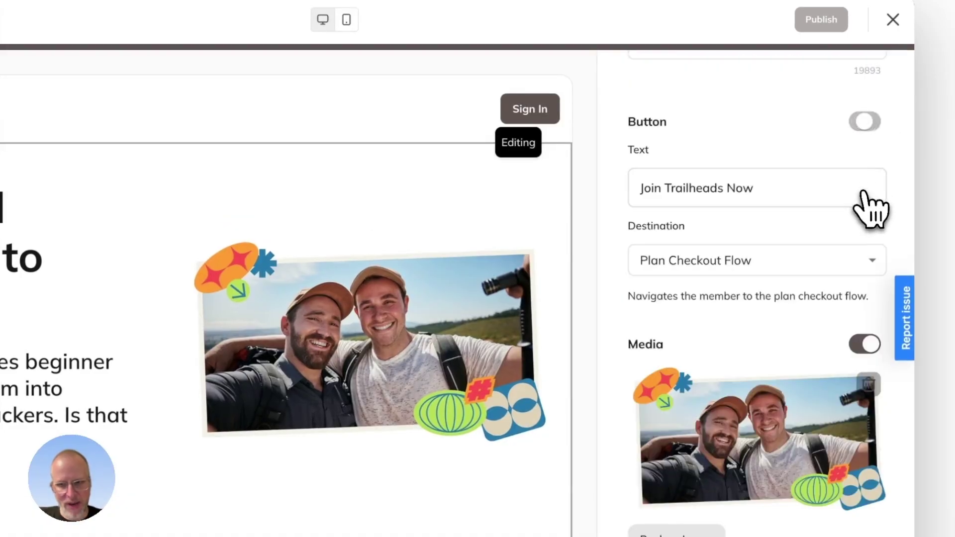
{"action": "scroll", "coordinate": [840, 299], "scroll_direction": "down", "scroll_amount": 1}
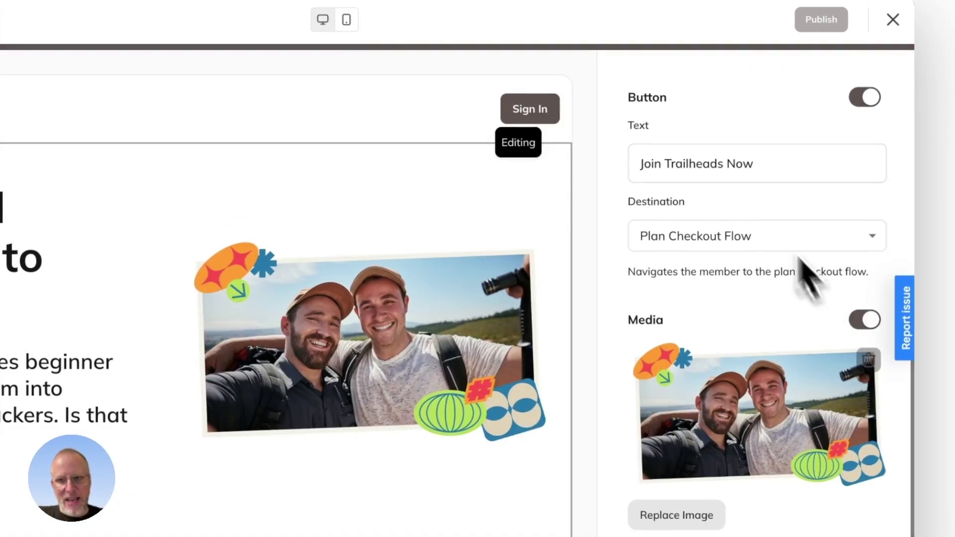
{"action": "left_click", "coordinate": [740, 238]}
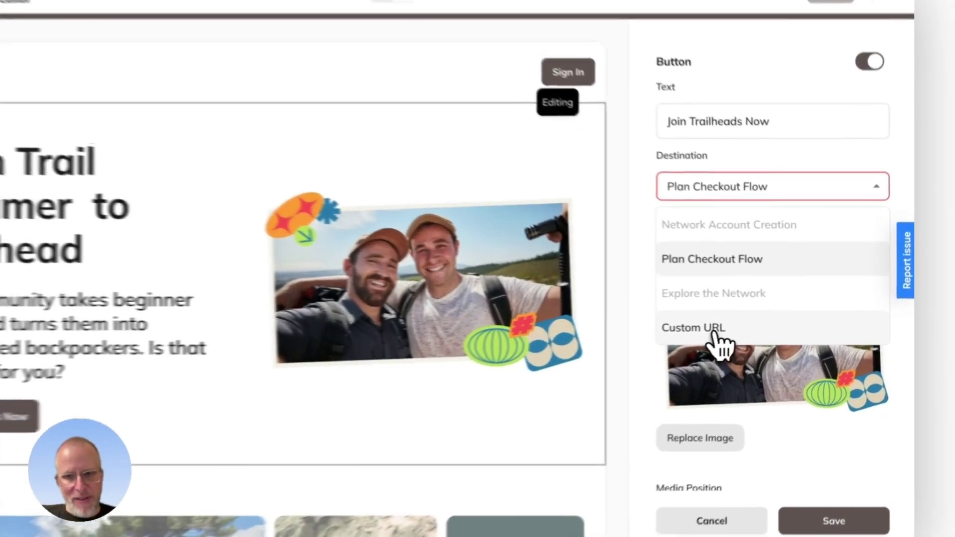
{"action": "left_click", "coordinate": [736, 327]}
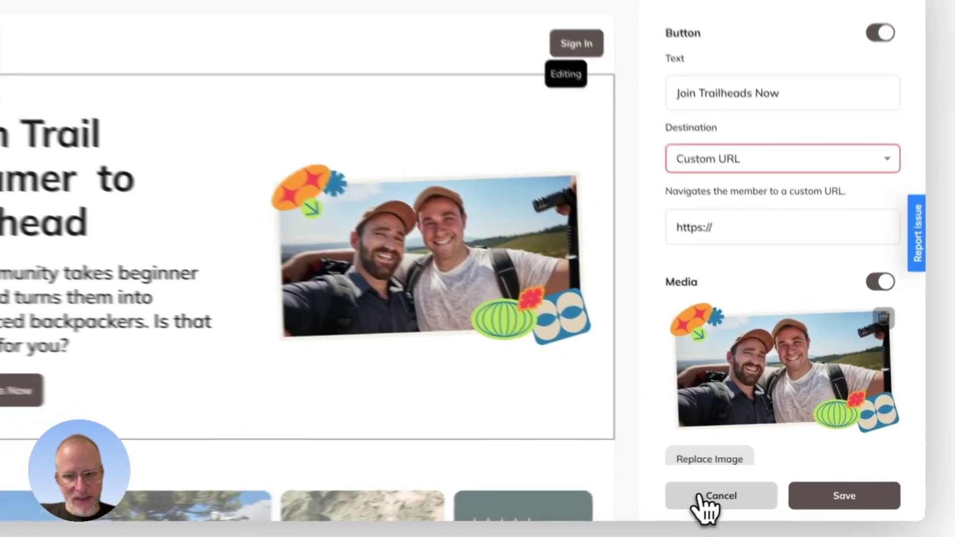
{"action": "left_click", "coordinate": [744, 488]}
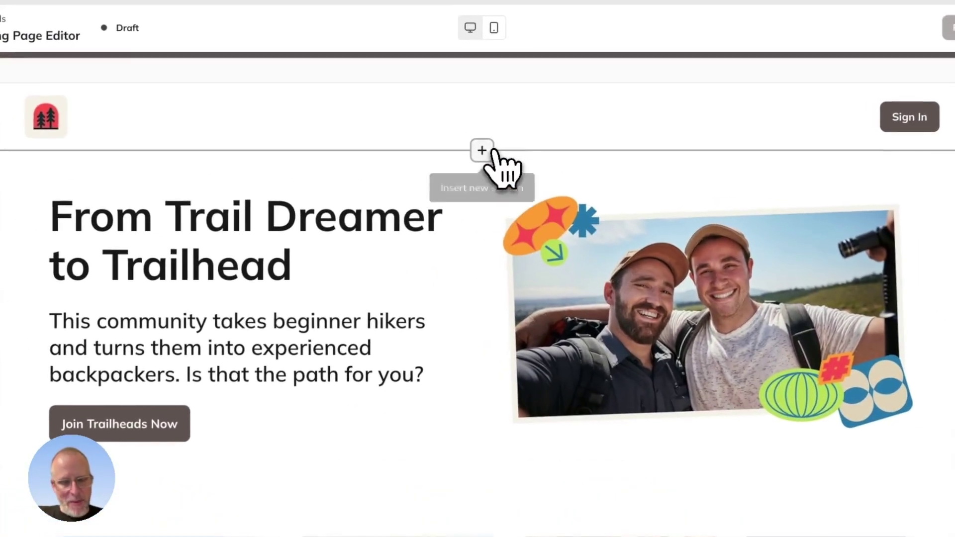
Browse the Add Section chooser for a new section above the hero
{"action": "left_click", "coordinate": [468, 138]}
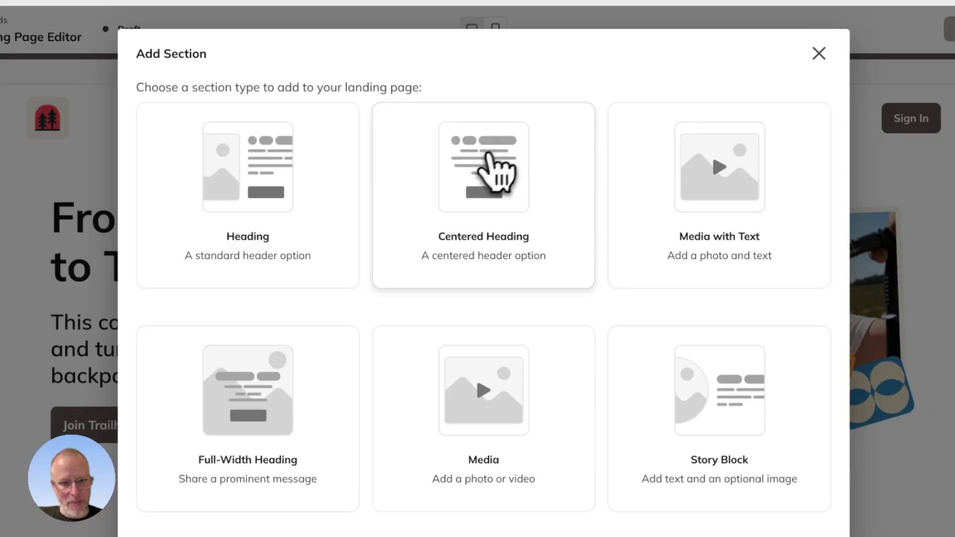
{"action": "scroll", "coordinate": [435, 265], "scroll_direction": "down", "scroll_amount": 4}
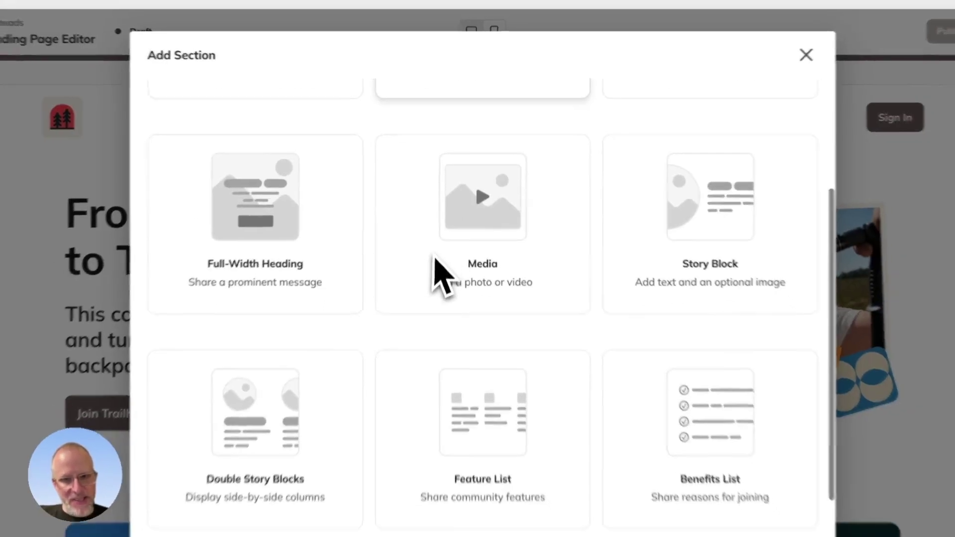
{"action": "scroll", "coordinate": [434, 265], "scroll_direction": "down", "scroll_amount": 3}
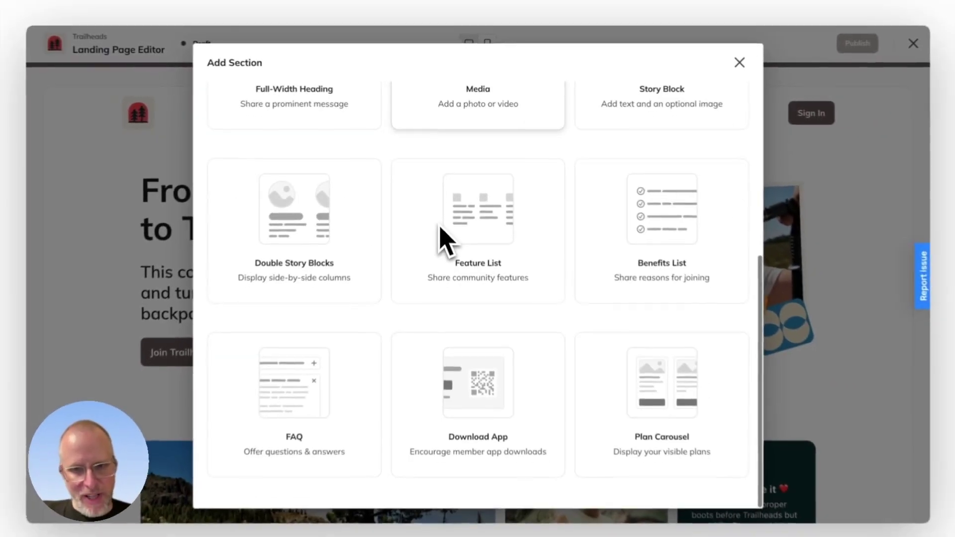
{"action": "scroll", "coordinate": [434, 265], "scroll_direction": "up", "scroll_amount": 10}
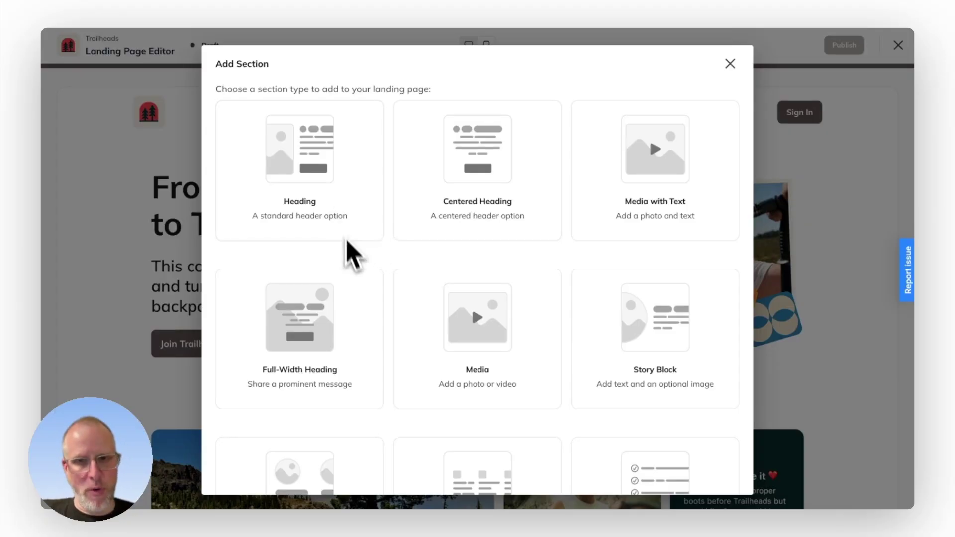
{"action": "scroll", "coordinate": [657, 243], "scroll_direction": "down", "scroll_amount": 1}
{"action": "scroll", "coordinate": [656, 244], "scroll_direction": "down", "scroll_amount": 4}
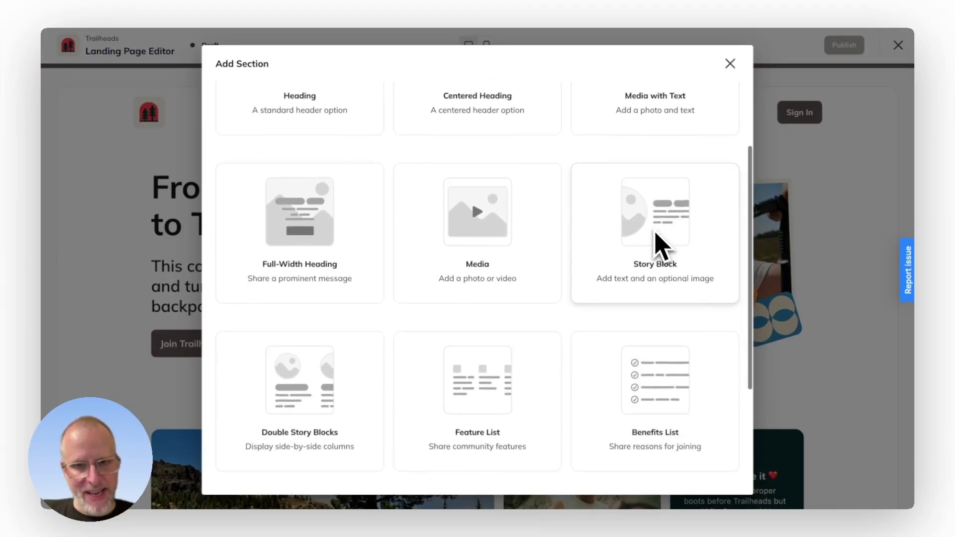
Try a Media section with the Video URL tab, discard it, and reopen the section chooser
{"action": "left_click", "coordinate": [550, 238]}
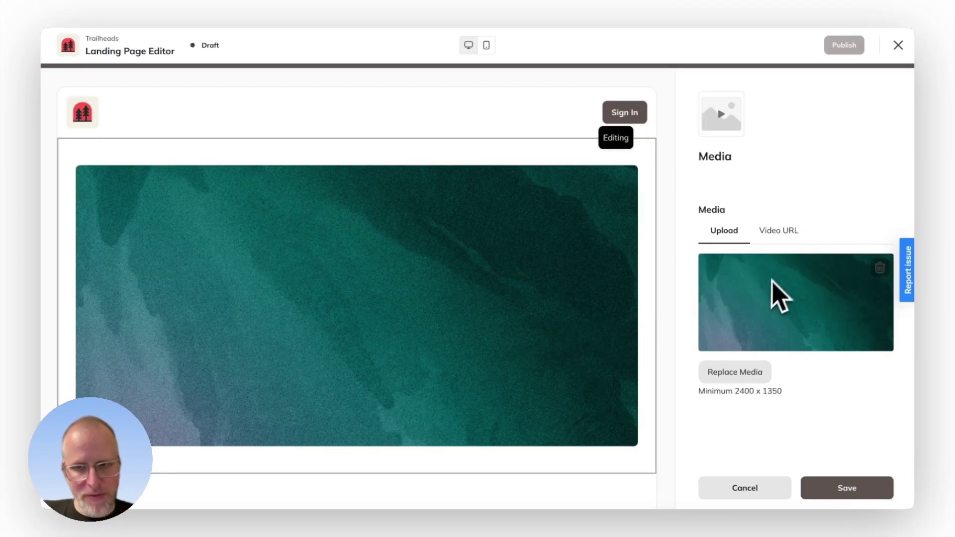
{"action": "left_click", "coordinate": [788, 241]}
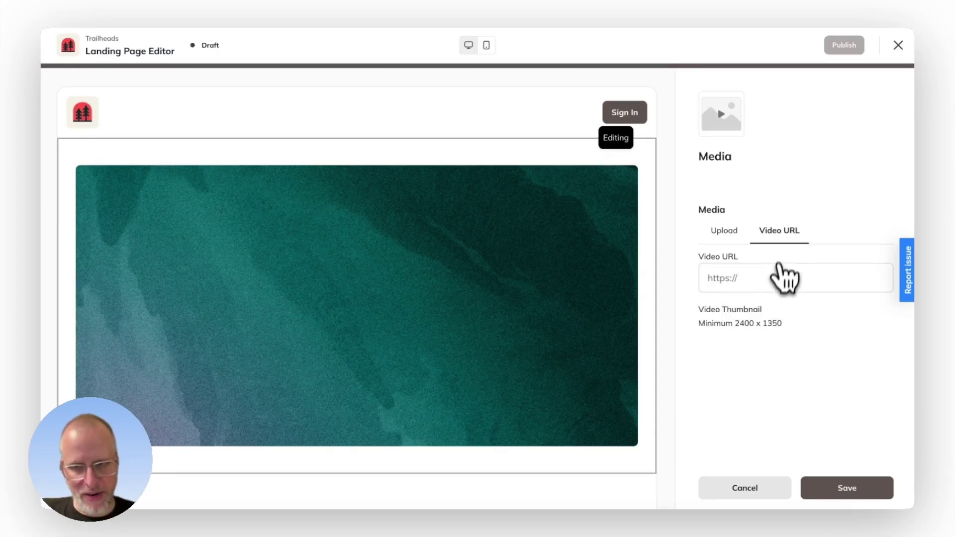
{"action": "left_click", "coordinate": [724, 493]}
{"action": "left_click", "coordinate": [479, 138]}
{"action": "scroll", "coordinate": [523, 367], "scroll_direction": "down", "scroll_amount": 5}
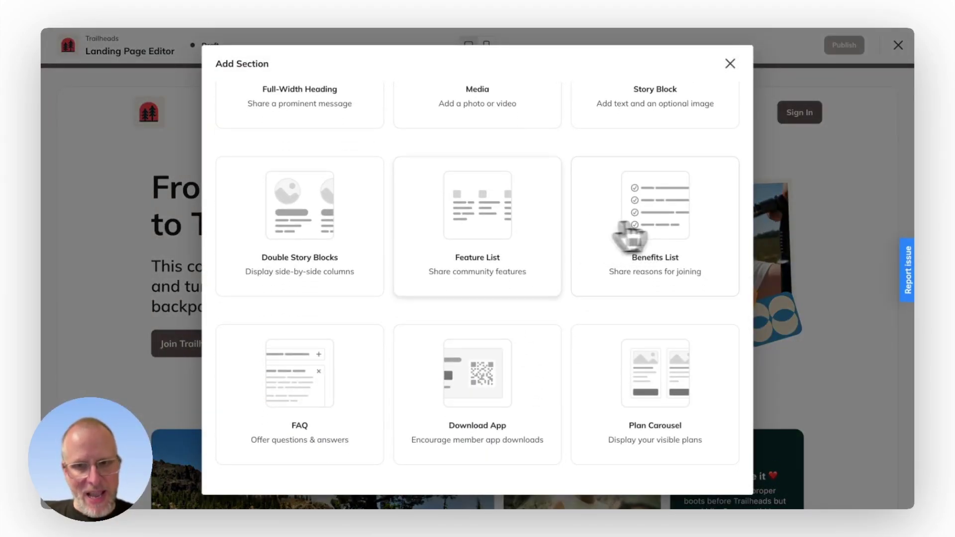
Add a trial Benefits List section, then discard it
{"action": "left_click", "coordinate": [647, 233]}
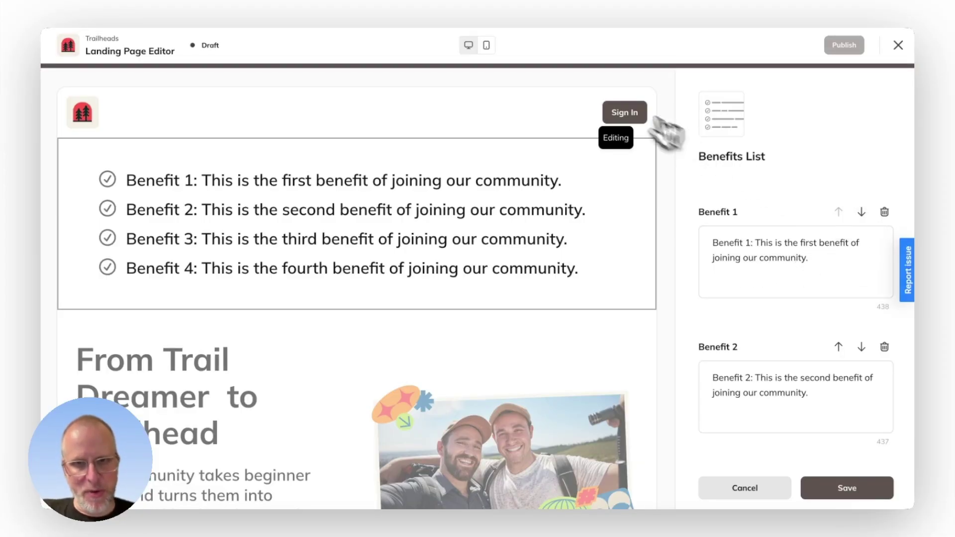
{"action": "left_click", "coordinate": [725, 489]}
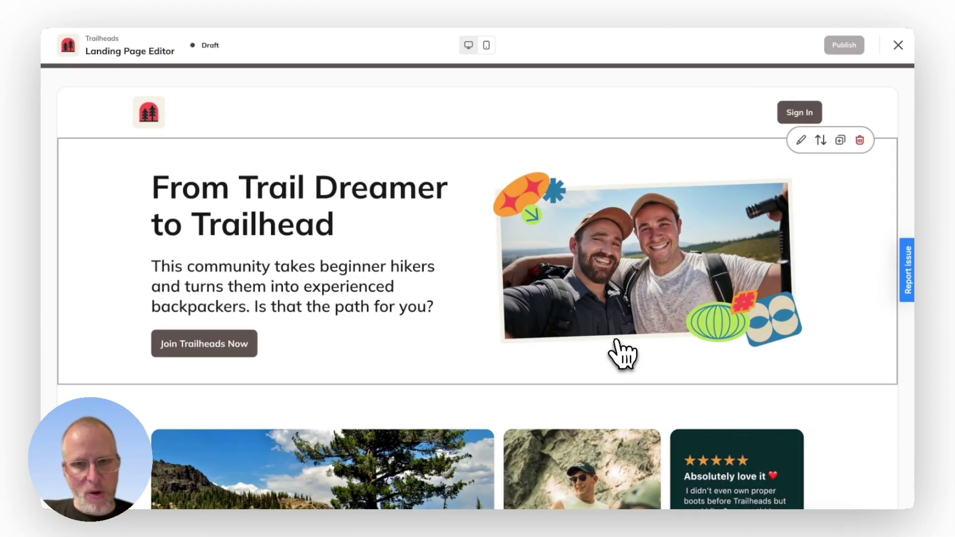
{"action": "scroll", "coordinate": [620, 353], "scroll_direction": "down", "scroll_amount": 15}
{"action": "scroll", "coordinate": [622, 352], "scroll_direction": "down", "scroll_amount": 5}
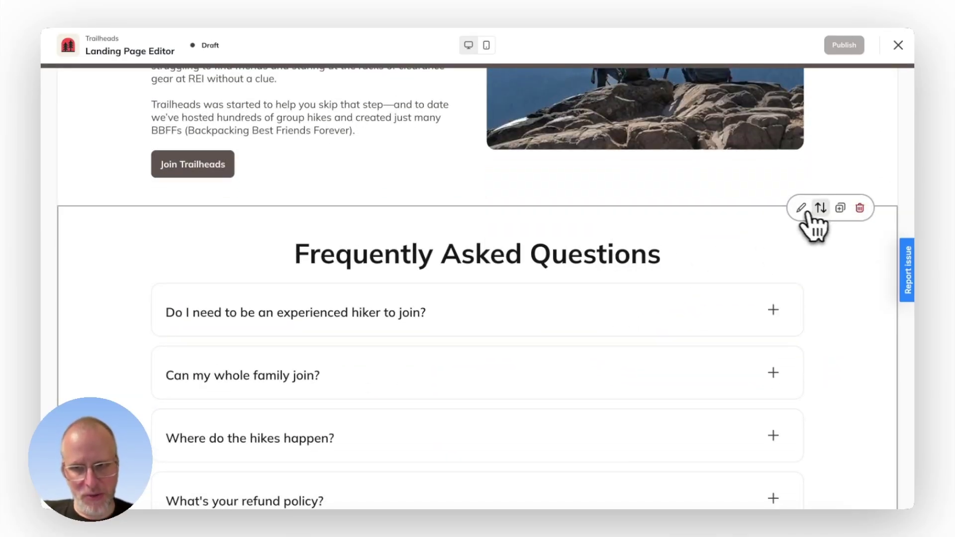
Review the FAQ section's questions in its settings and close without changes
{"action": "left_click", "coordinate": [800, 208]}
{"action": "scroll", "coordinate": [768, 282], "scroll_direction": "down", "scroll_amount": 2}
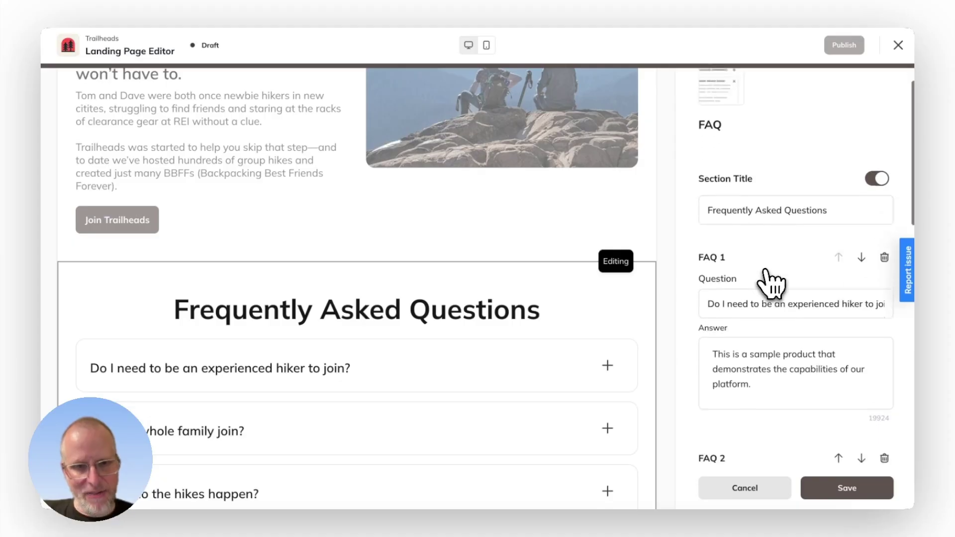
{"action": "scroll", "coordinate": [784, 299], "scroll_direction": "down", "scroll_amount": 1}
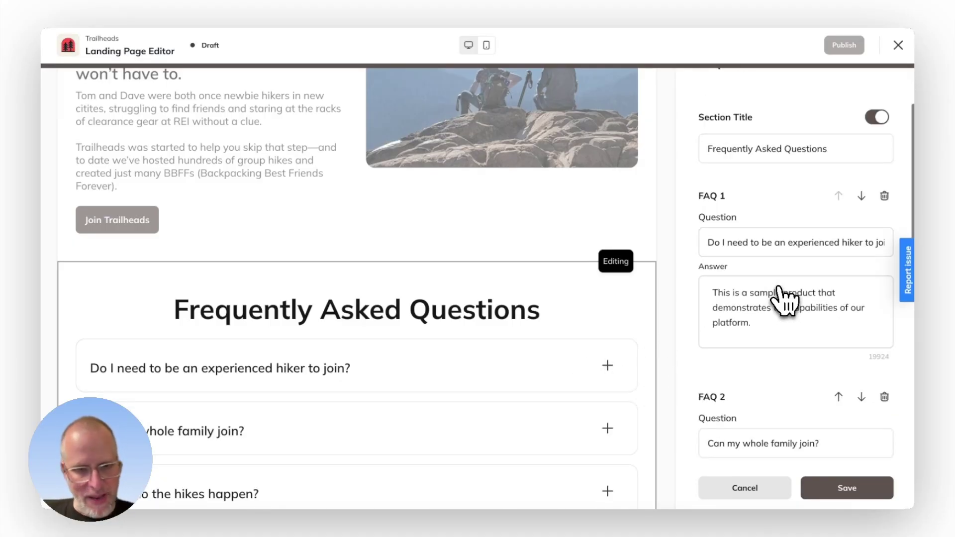
{"action": "scroll", "coordinate": [788, 312], "scroll_direction": "down", "scroll_amount": 2}
{"action": "scroll", "coordinate": [787, 311], "scroll_direction": "down", "scroll_amount": 2}
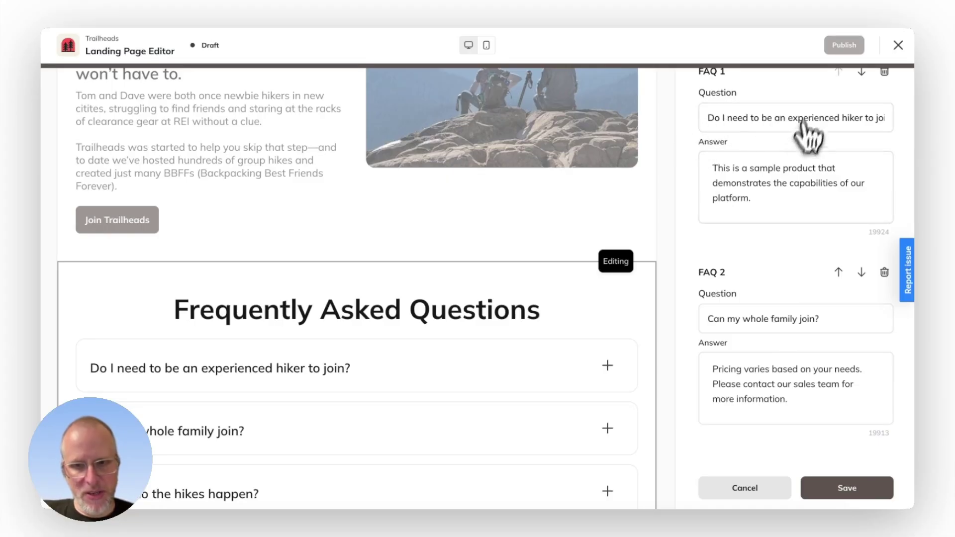
{"action": "left_click", "coordinate": [718, 487]}
Insert a Download App section below the plan cards, review it, and cancel it
{"action": "scroll", "coordinate": [512, 366], "scroll_direction": "down", "scroll_amount": 10}
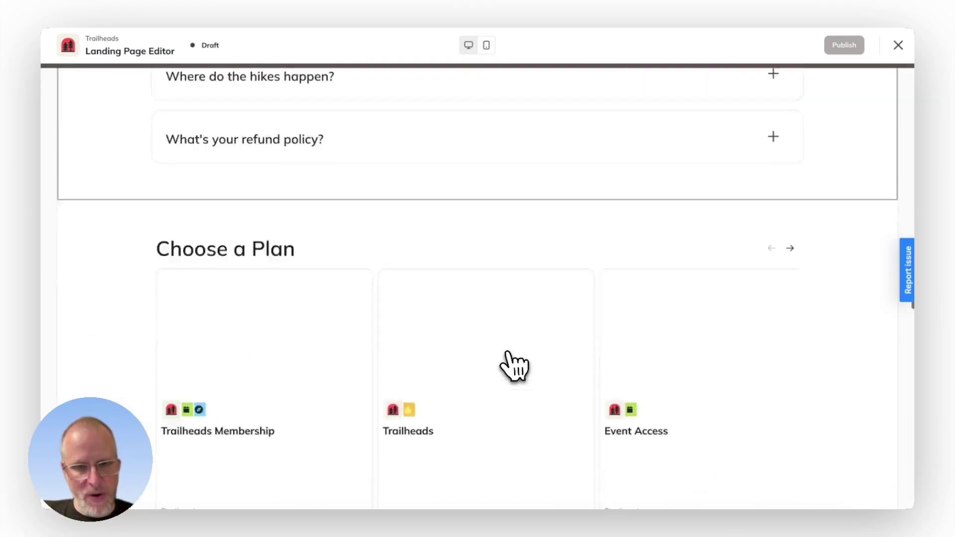
{"action": "scroll", "coordinate": [511, 366], "scroll_direction": "up", "scroll_amount": 5}
{"action": "scroll", "coordinate": [512, 367], "scroll_direction": "up", "scroll_amount": 3}
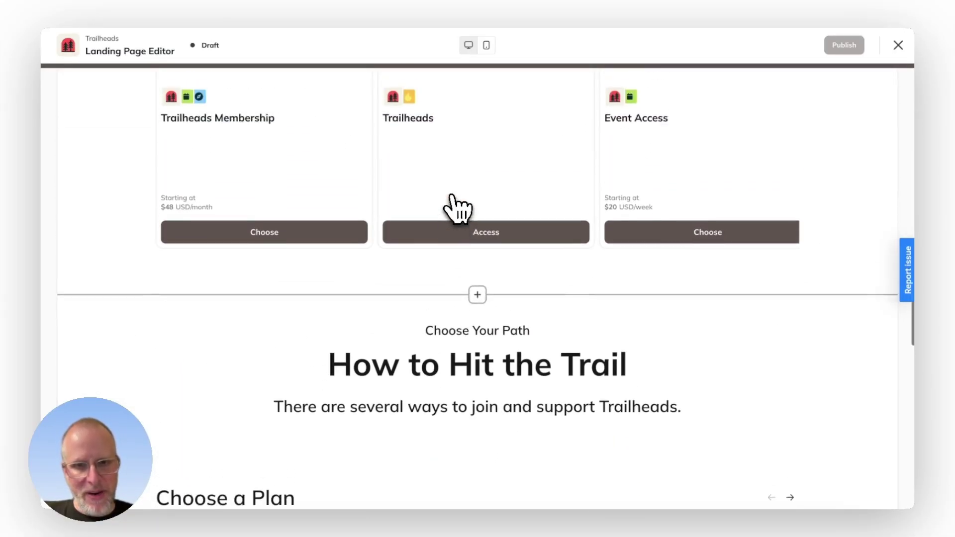
{"action": "left_click", "coordinate": [477, 295]}
{"action": "scroll", "coordinate": [450, 303], "scroll_direction": "down", "scroll_amount": 6}
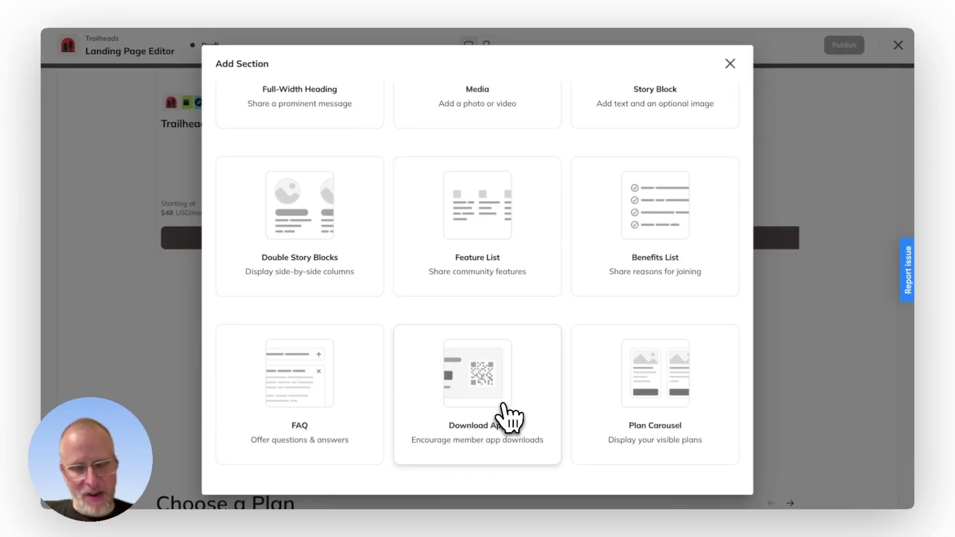
{"action": "left_click", "coordinate": [507, 417]}
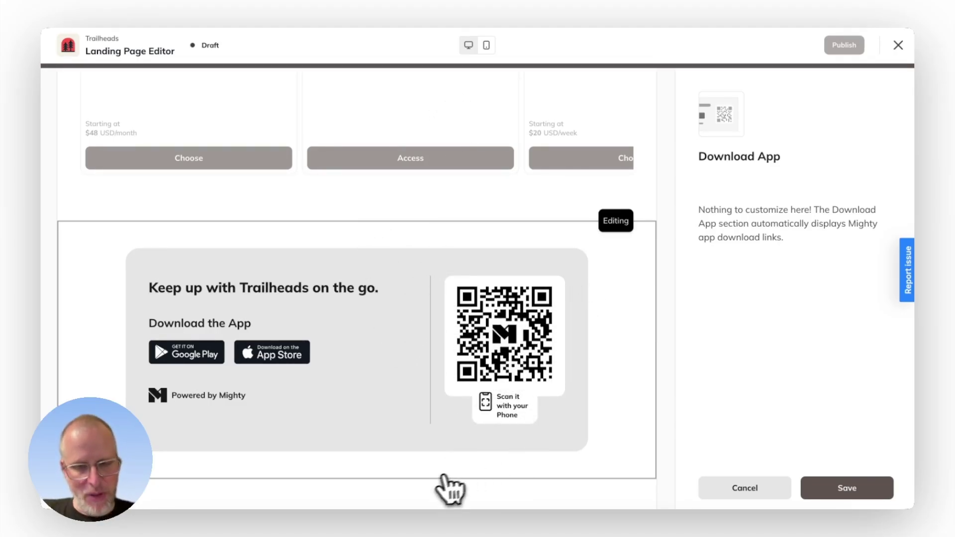
{"action": "scroll", "coordinate": [554, 292], "scroll_direction": "up", "scroll_amount": 15}
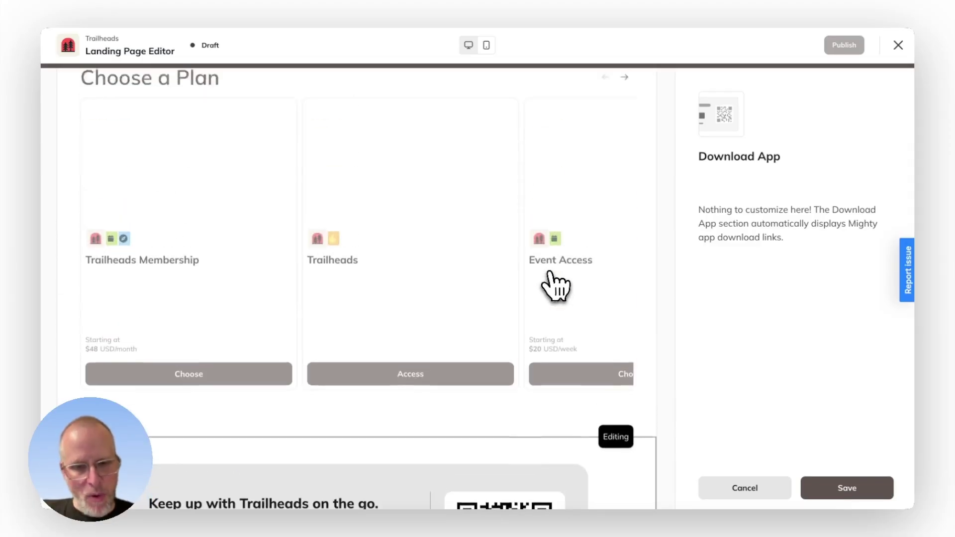
{"action": "left_click", "coordinate": [722, 495]}
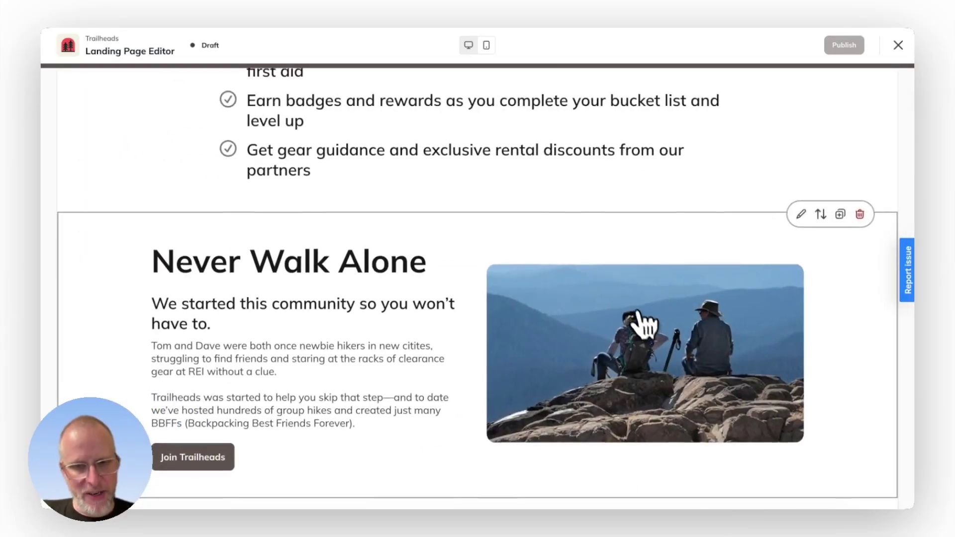
{"action": "scroll", "coordinate": [639, 321], "scroll_direction": "up", "scroll_amount": 10}
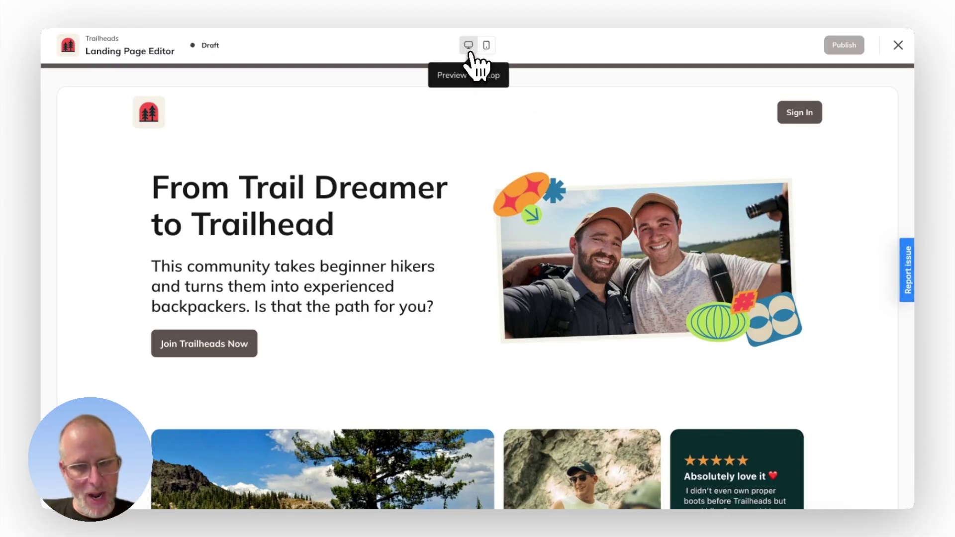
{"action": "left_click", "coordinate": [487, 45]}
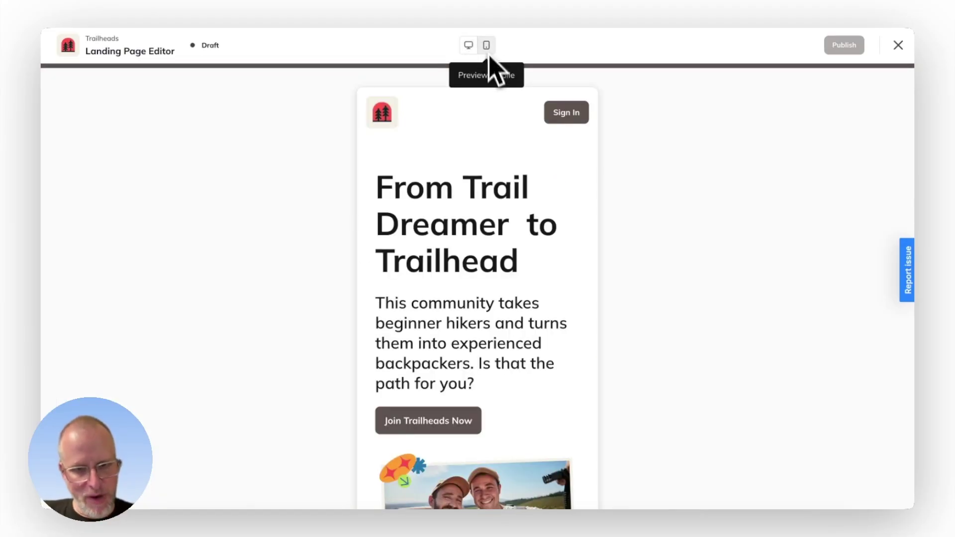
{"action": "scroll", "coordinate": [537, 390], "scroll_direction": "down", "scroll_amount": 10}
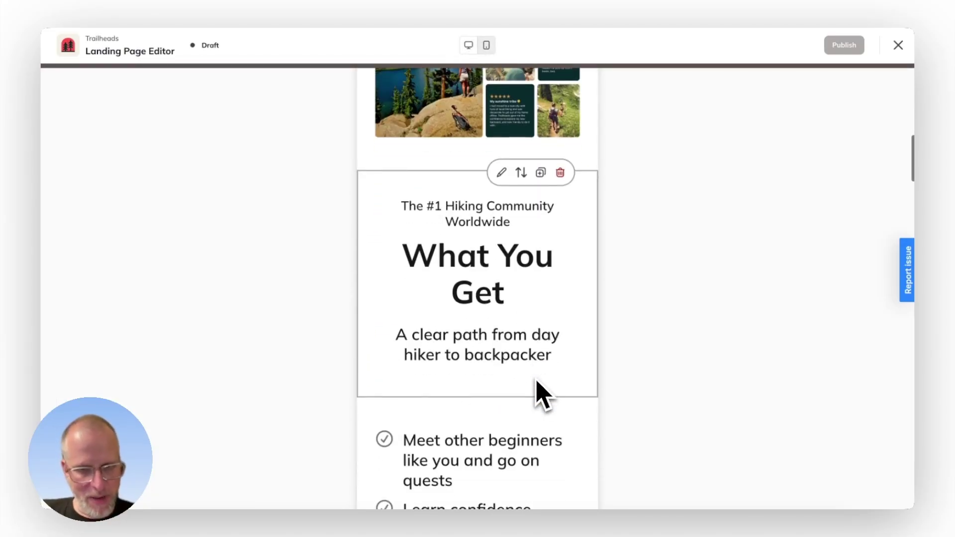
{"action": "scroll", "coordinate": [537, 390], "scroll_direction": "up", "scroll_amount": 10}
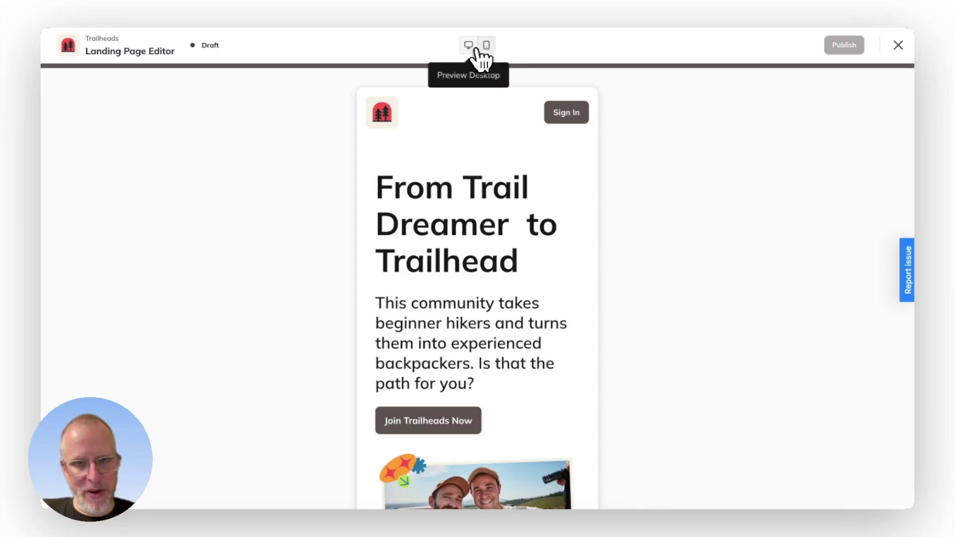
{"action": "left_click", "coordinate": [478, 58]}
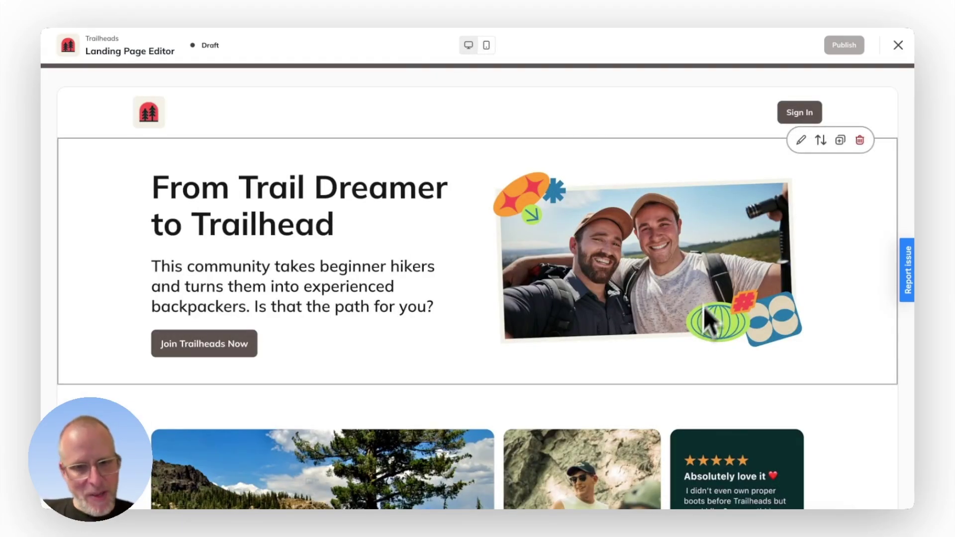